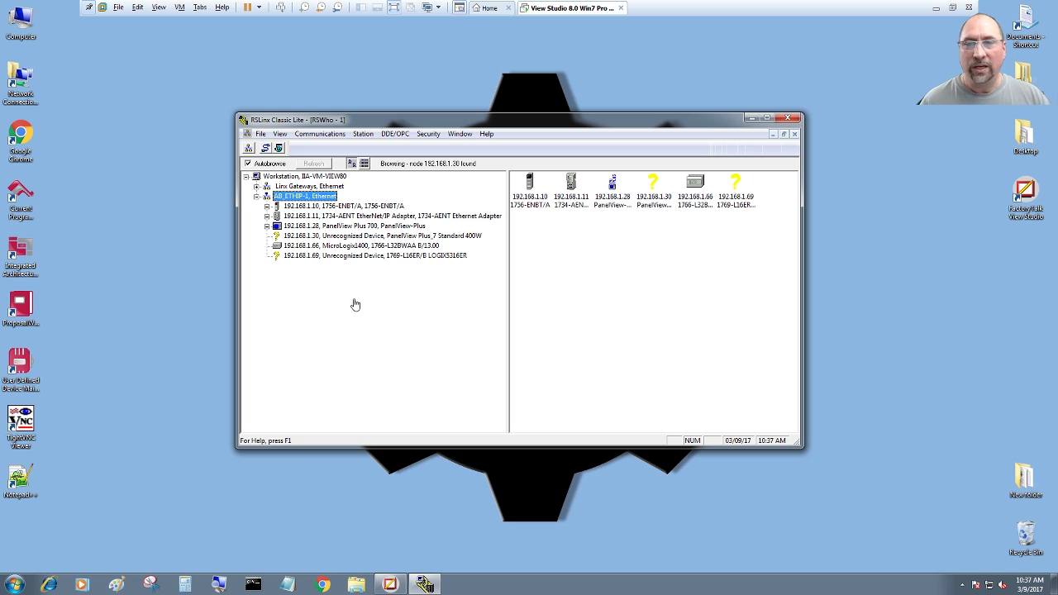
- Select the unrecognized device at 192.168.1.69 and bring up its context menu
{"action": "left_click", "coordinate": [319, 257]}
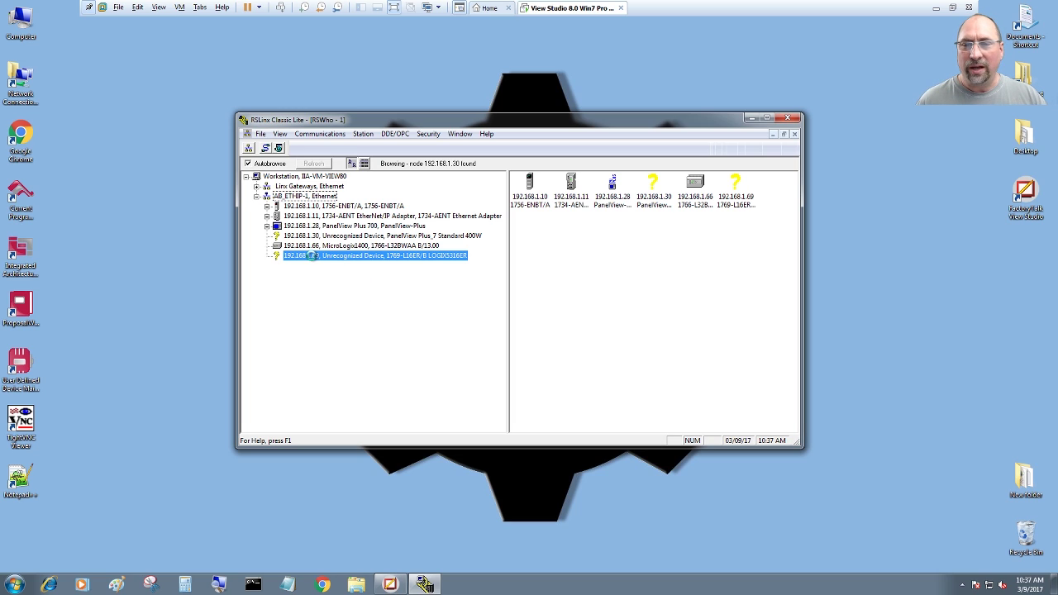
{"action": "right_click", "coordinate": [312, 257]}
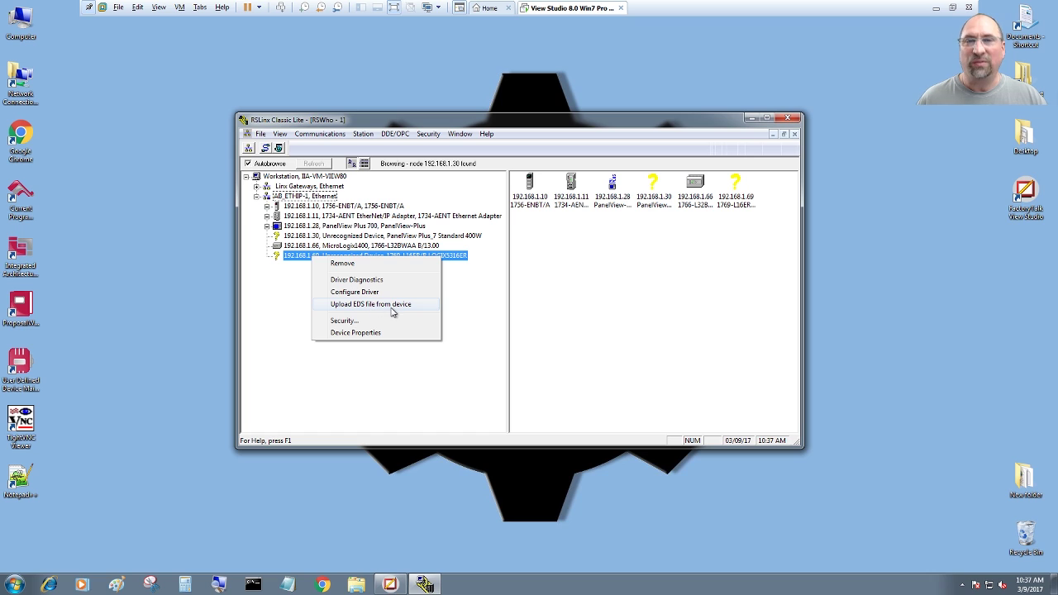
- Upload the EDS file from 192.168.1.69 and register it through the EDS Wizard with default images
{"action": "left_click", "coordinate": [388, 304]}
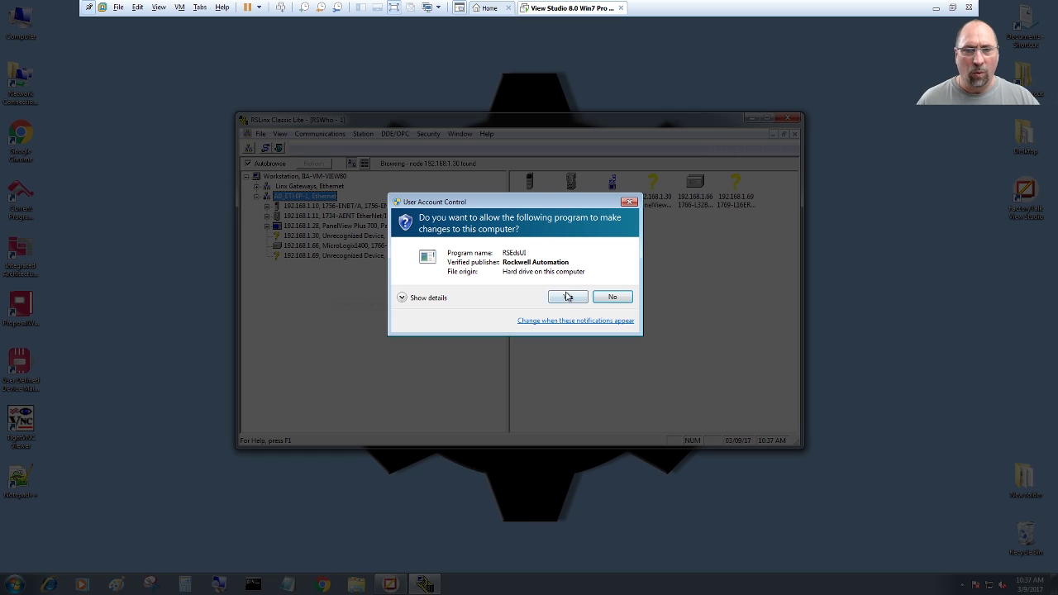
{"action": "left_click", "coordinate": [568, 299]}
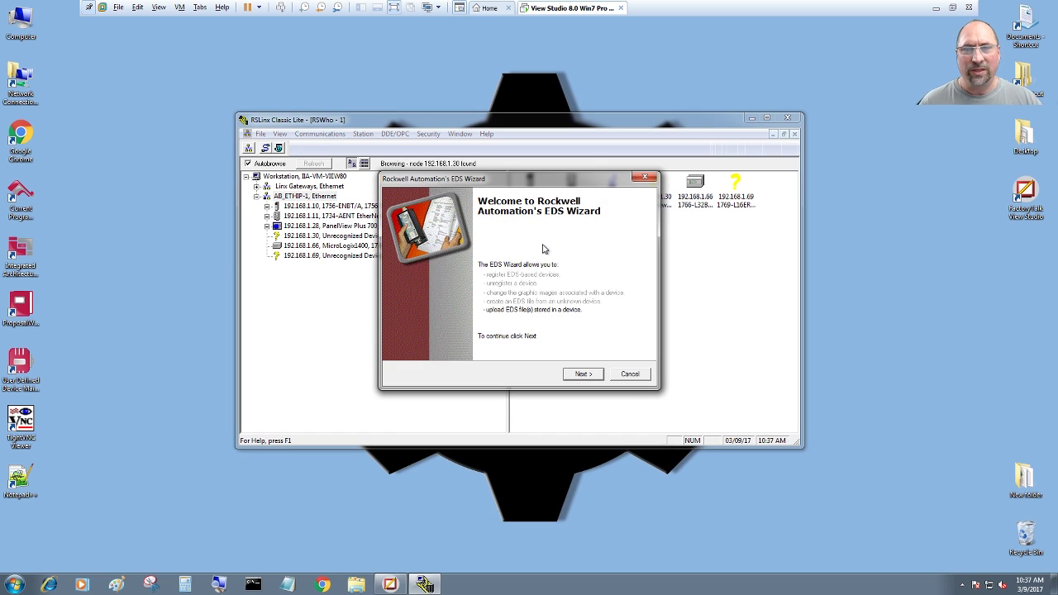
{"action": "left_click", "coordinate": [583, 375]}
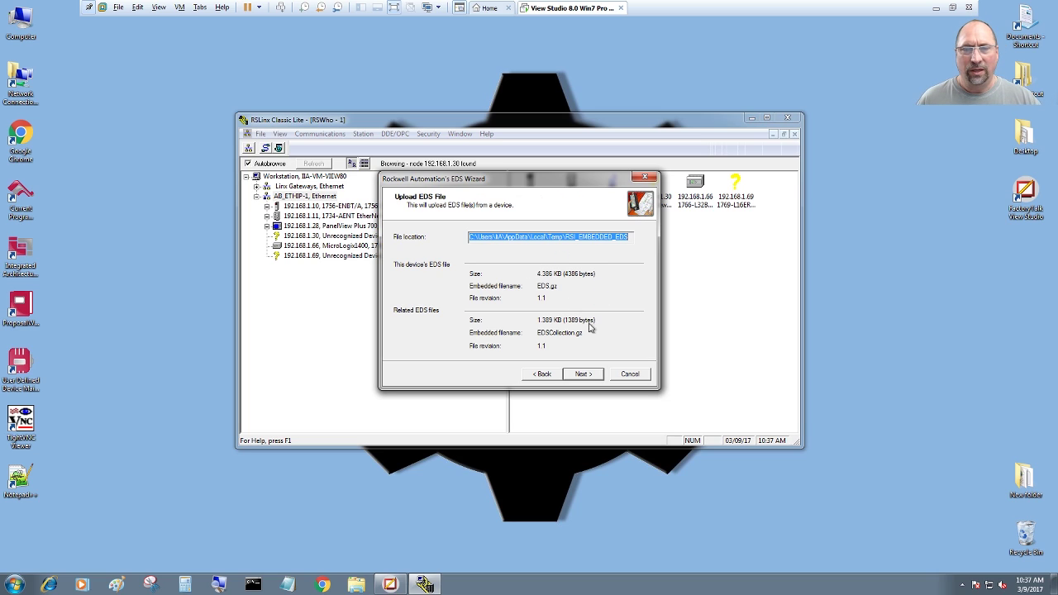
{"action": "left_click", "coordinate": [581, 376]}
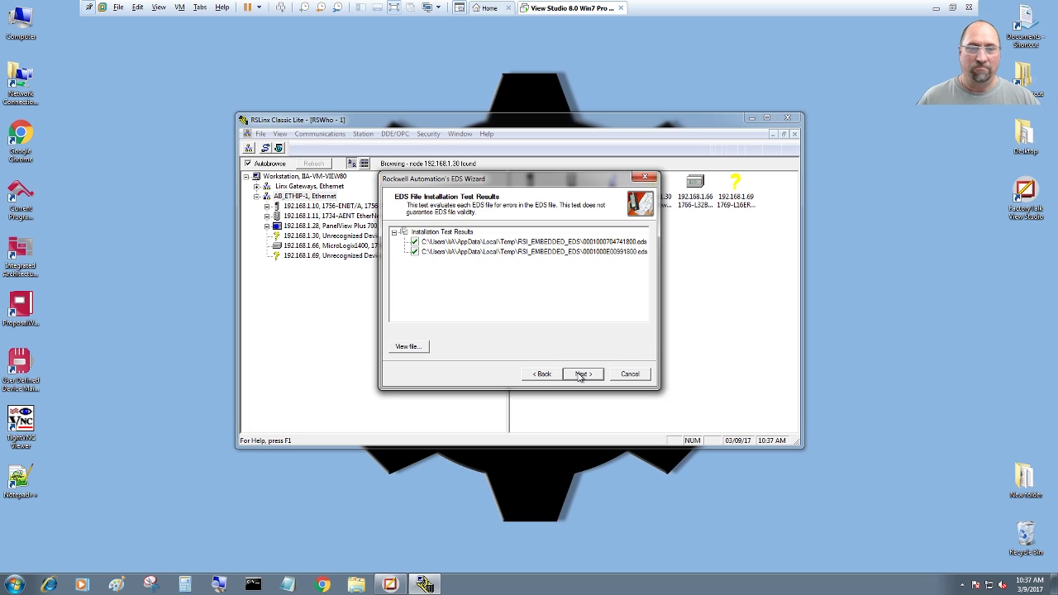
{"action": "left_click", "coordinate": [582, 375]}
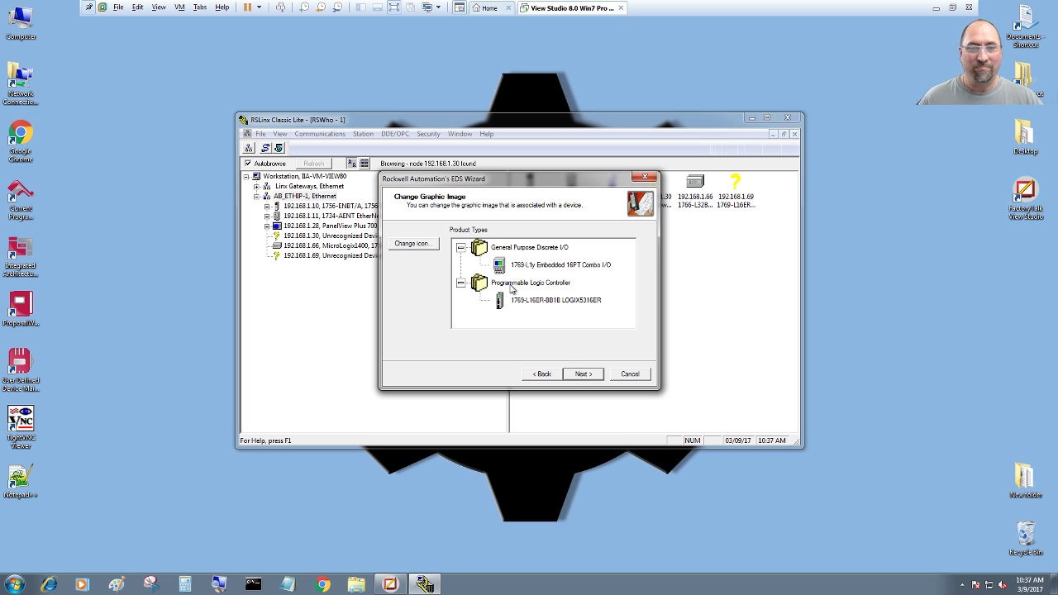
{"action": "left_click", "coordinate": [583, 376]}
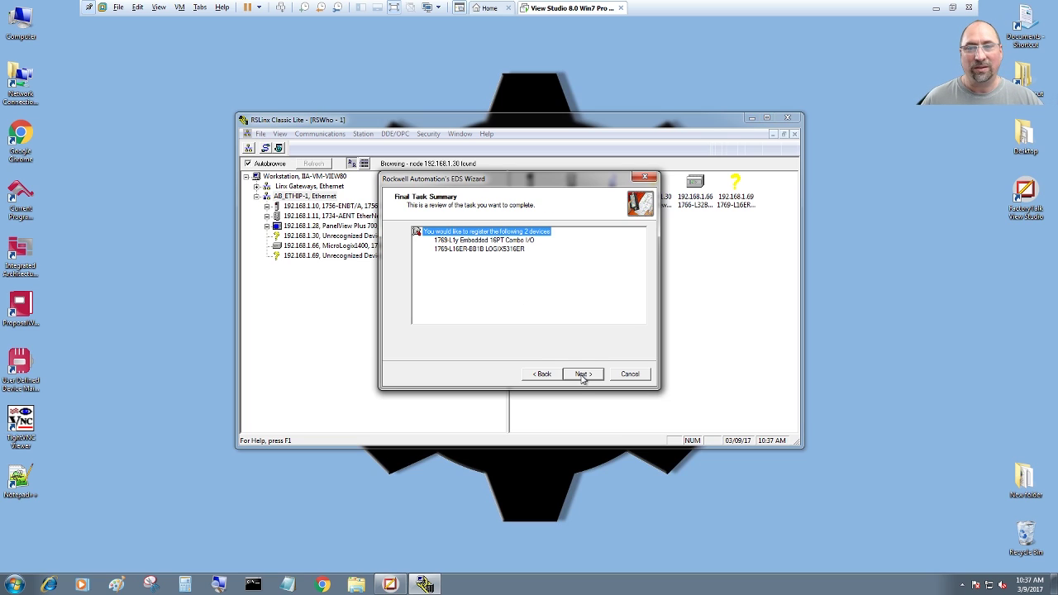
{"action": "left_click", "coordinate": [583, 374]}
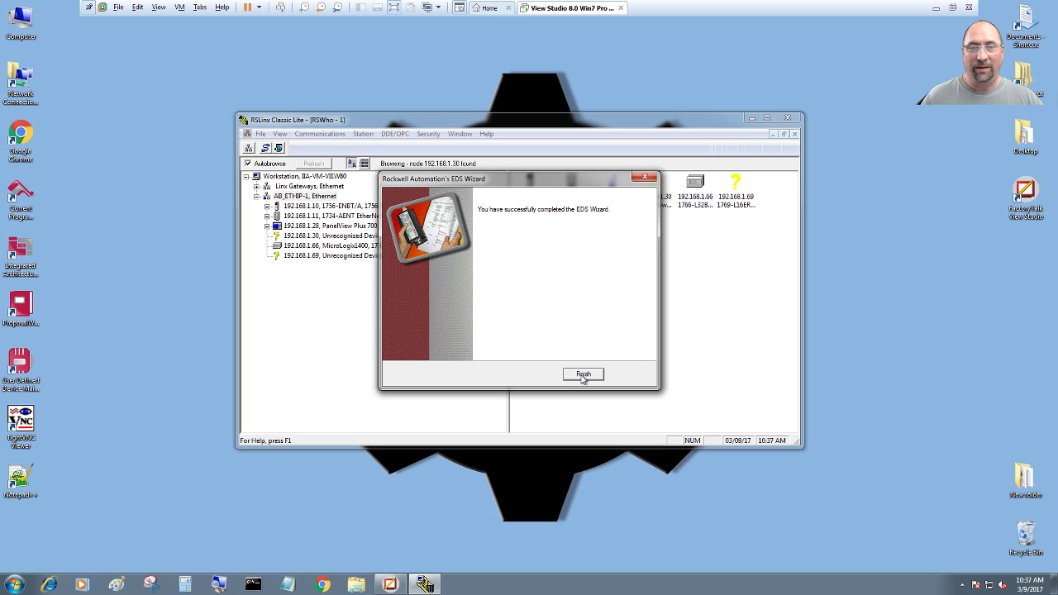
{"action": "left_click", "coordinate": [582, 375]}
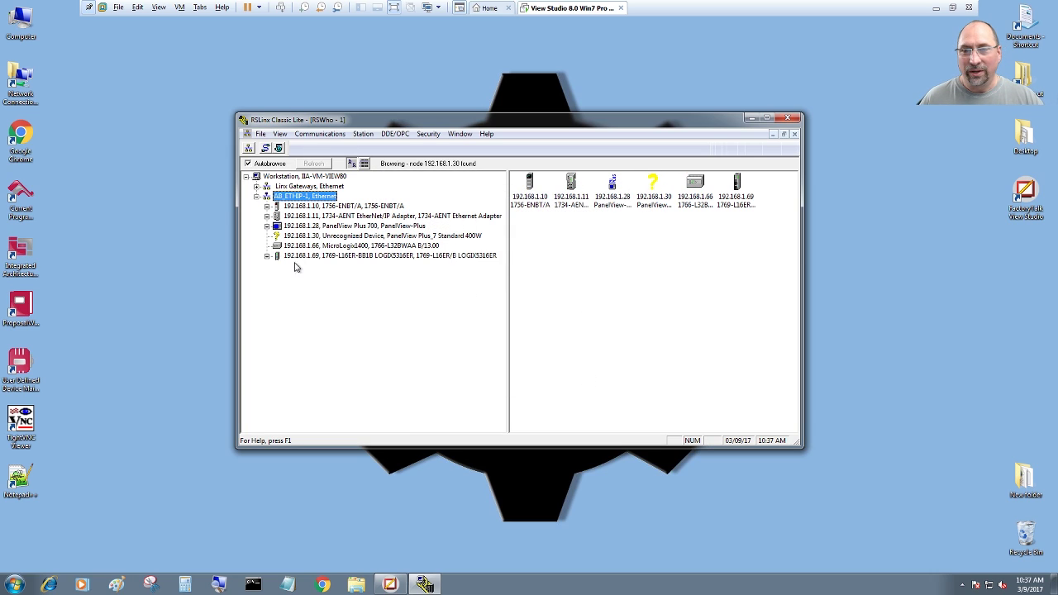
- Expand 192.168.1.69 and its PointBus chassis to list slots 00 and 01, then select 192.168.1.30
{"action": "left_click", "coordinate": [269, 257]}
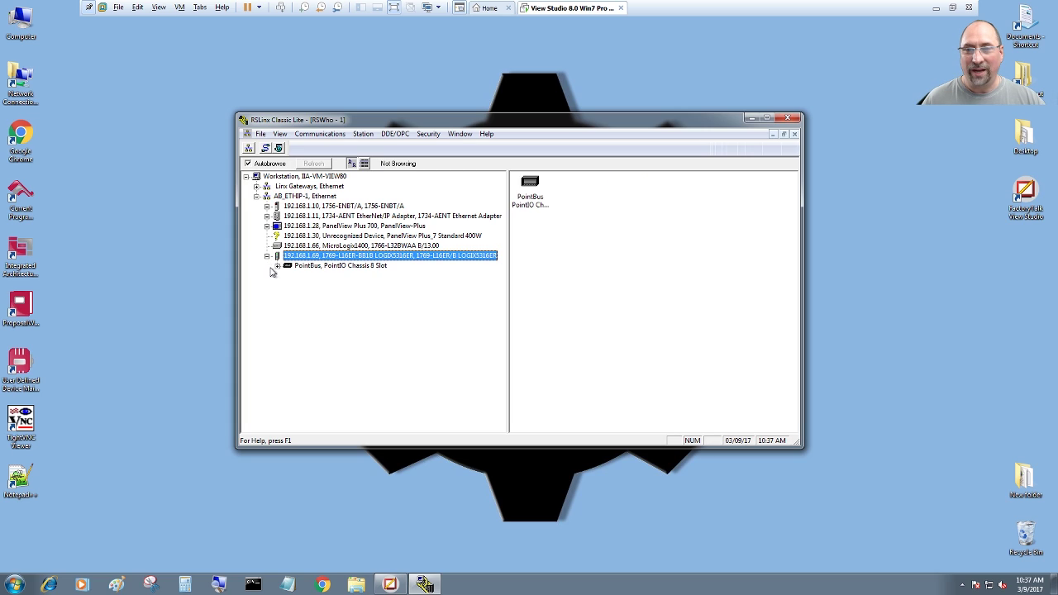
{"action": "left_click", "coordinate": [278, 267]}
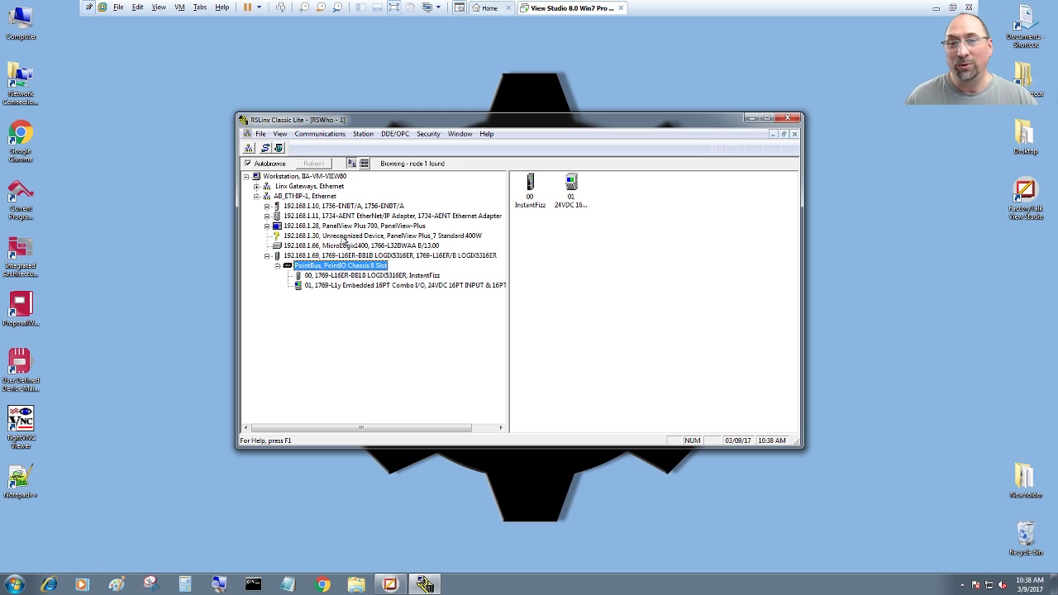
{"action": "left_click", "coordinate": [344, 237]}
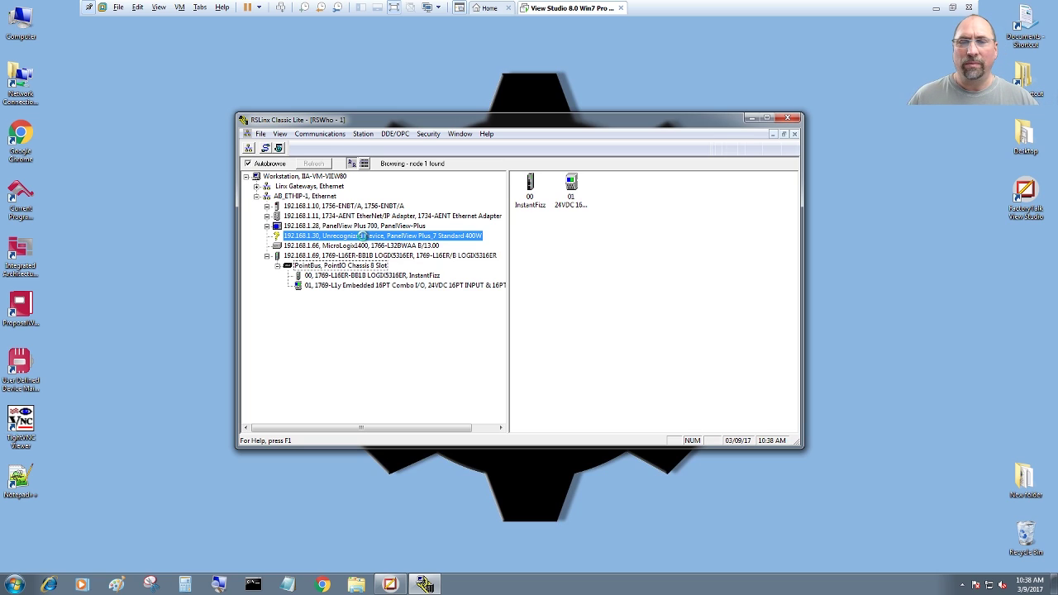
- Open Device Properties for 192.168.1.30, showing a PanelView Plus_7 Standard 400W, revision 7.100
{"action": "right_click", "coordinate": [343, 237]}
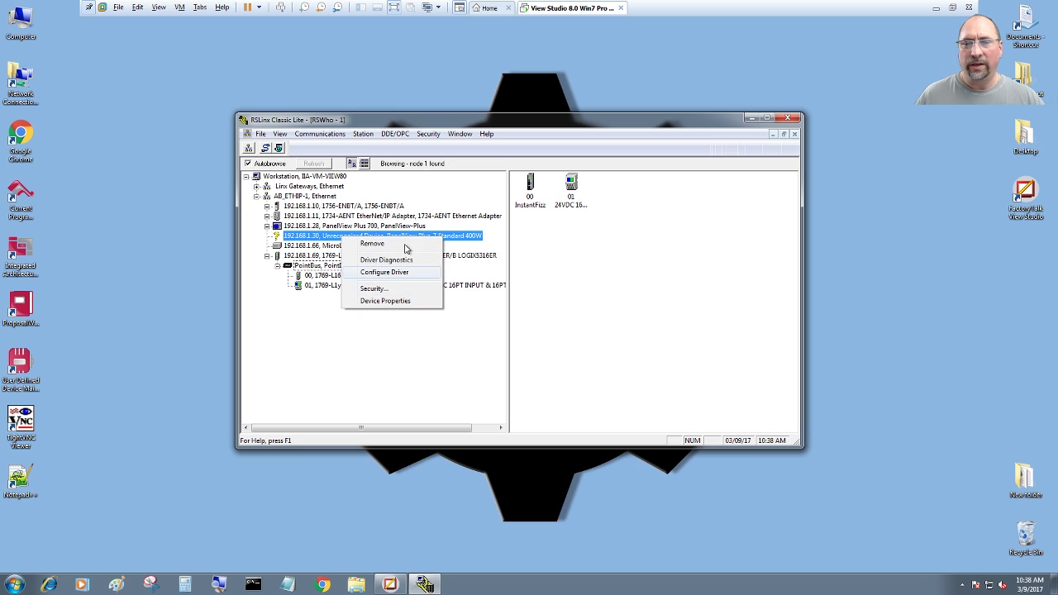
{"action": "left_click", "coordinate": [385, 301]}
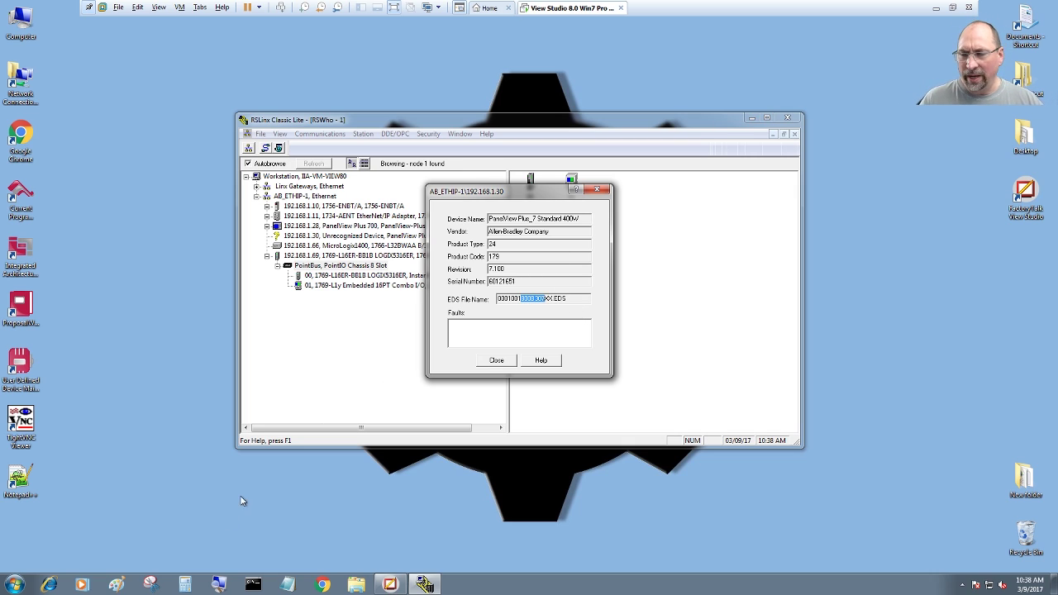
- Launch Chrome, go to ab.com, and open Downloads > Electronic Data Sheets
{"action": "left_click", "coordinate": [322, 584]}
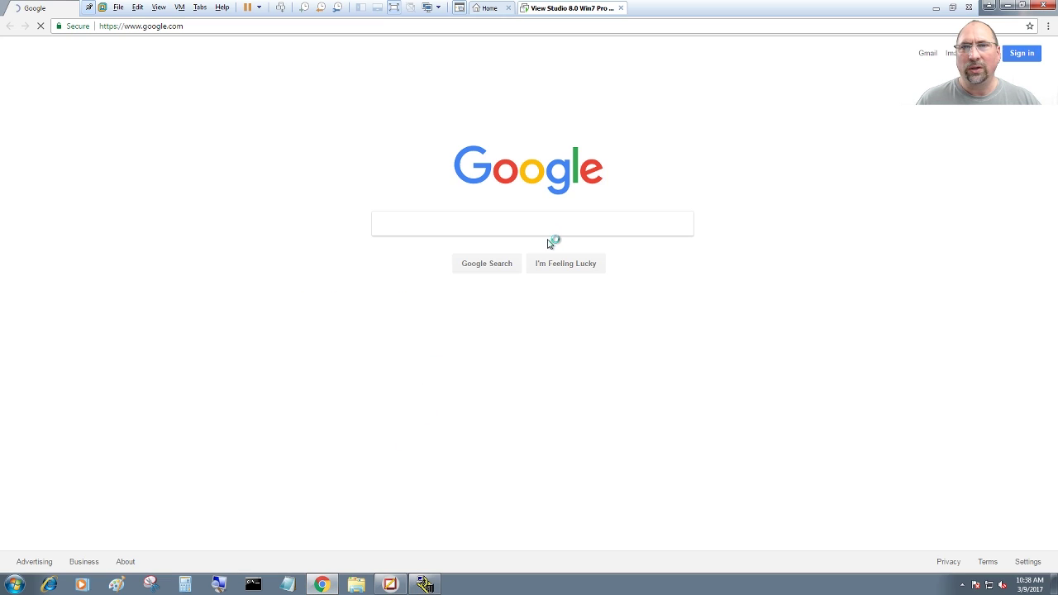
{"action": "key", "text": "ctrl+l"}
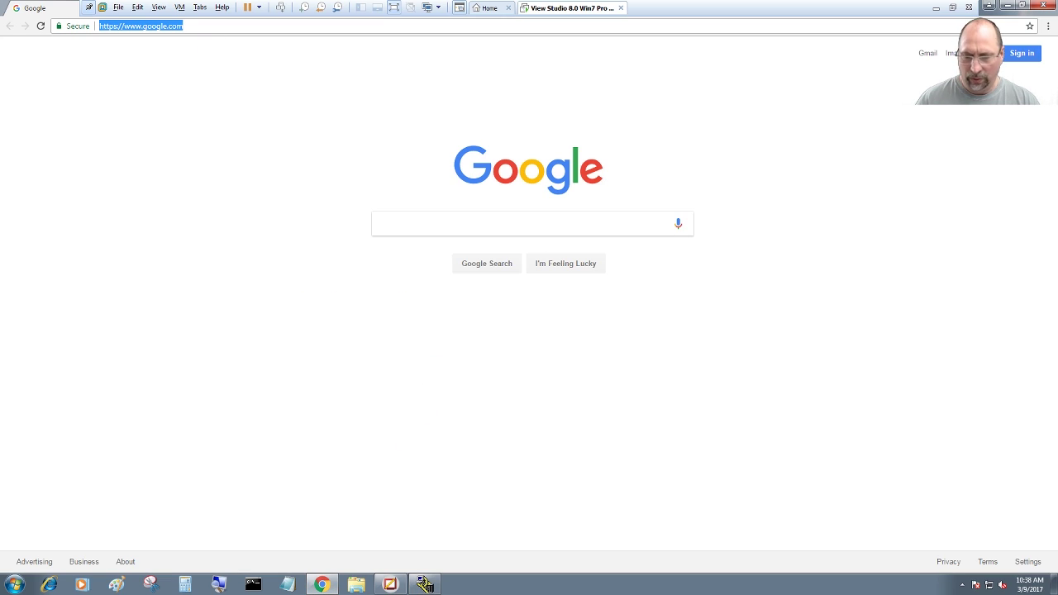
{"action": "type", "text": "ab.com"}
{"action": "key", "text": "Return"}
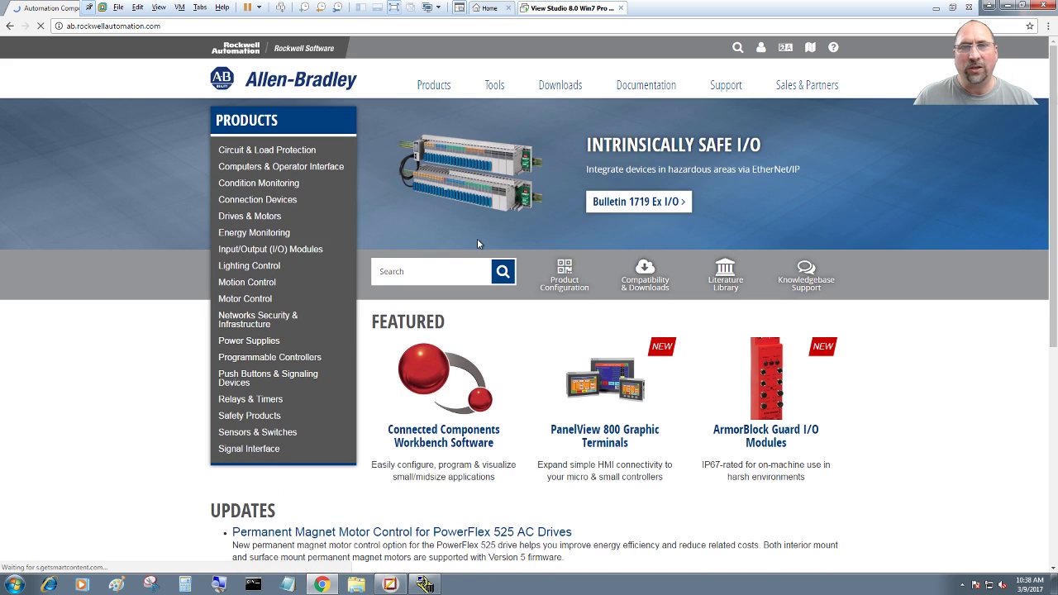
{"action": "mouse_move", "coordinate": [560, 85]}
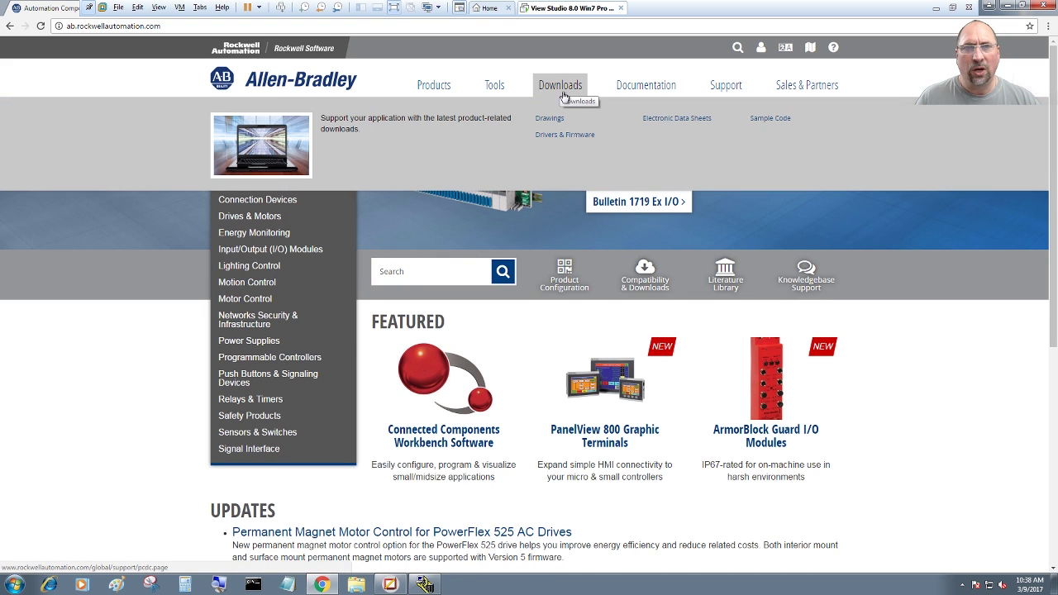
{"action": "left_click", "coordinate": [687, 121]}
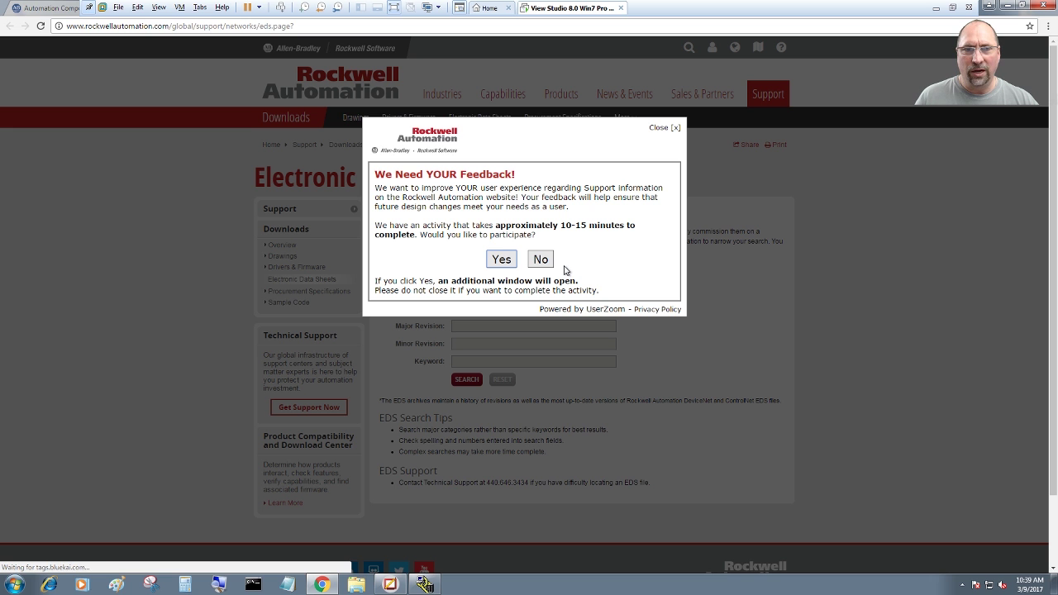
- Dismiss the survey, search EtherNet/IP Human-Machine Interface EDS files for catalog 2711, and scroll the results
{"action": "left_click", "coordinate": [542, 260]}
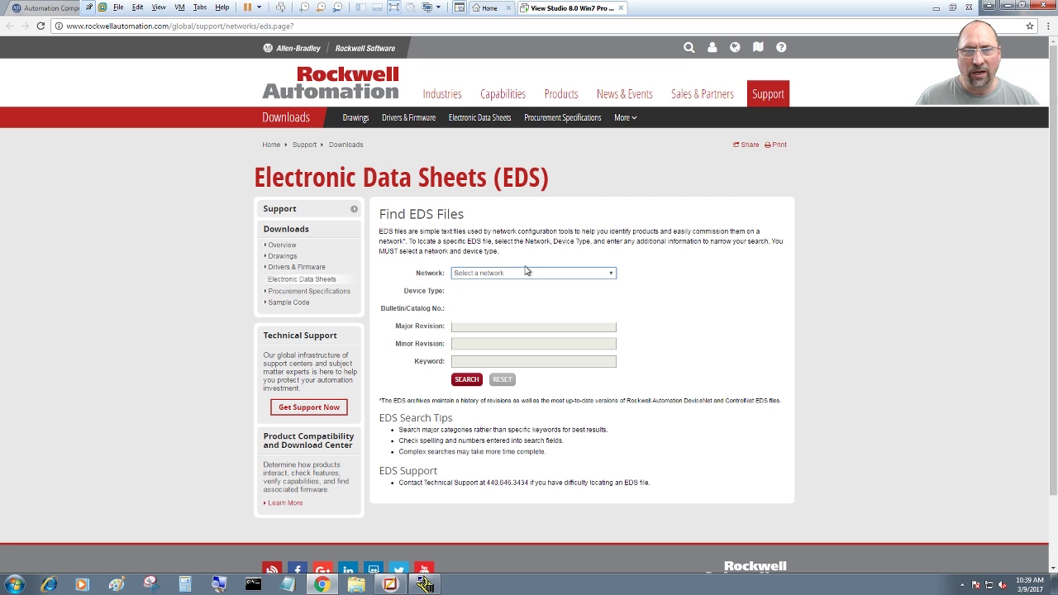
{"action": "left_click", "coordinate": [535, 272]}
{"action": "left_click", "coordinate": [514, 309]}
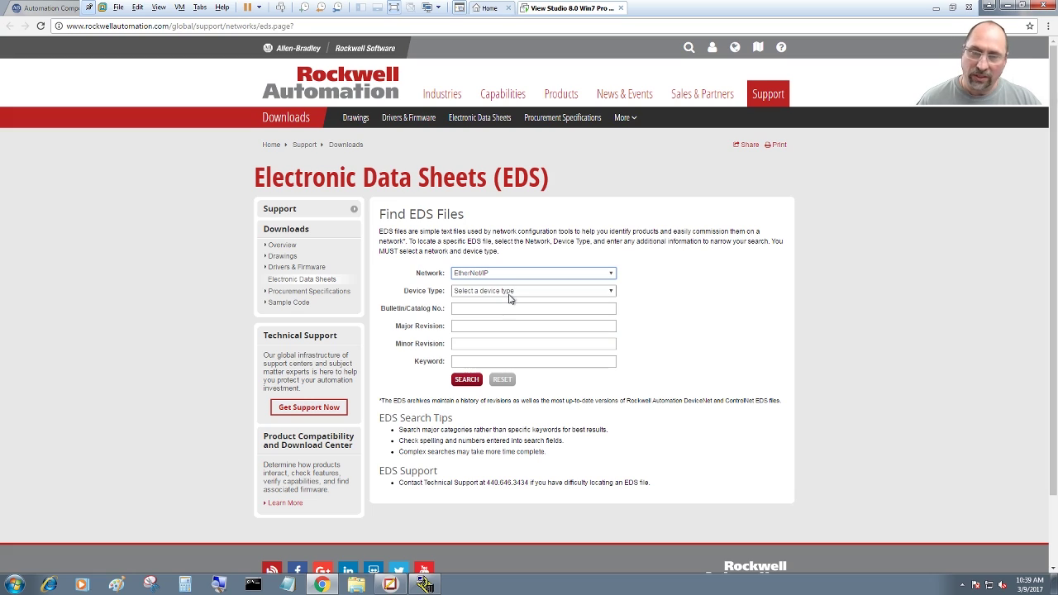
{"action": "left_click", "coordinate": [510, 295]}
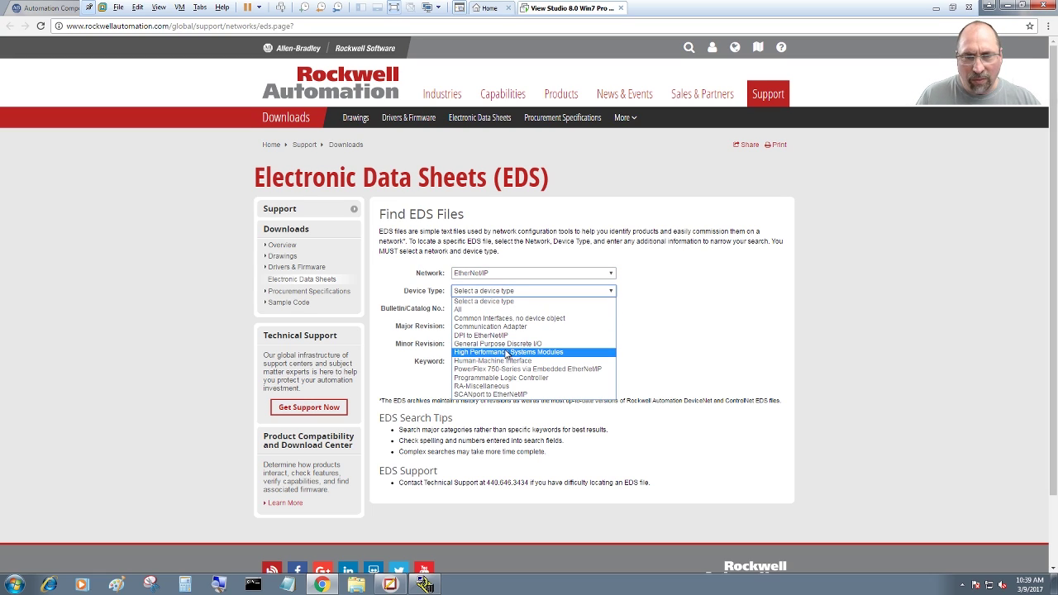
{"action": "left_click", "coordinate": [508, 362]}
{"action": "left_click", "coordinate": [496, 308]}
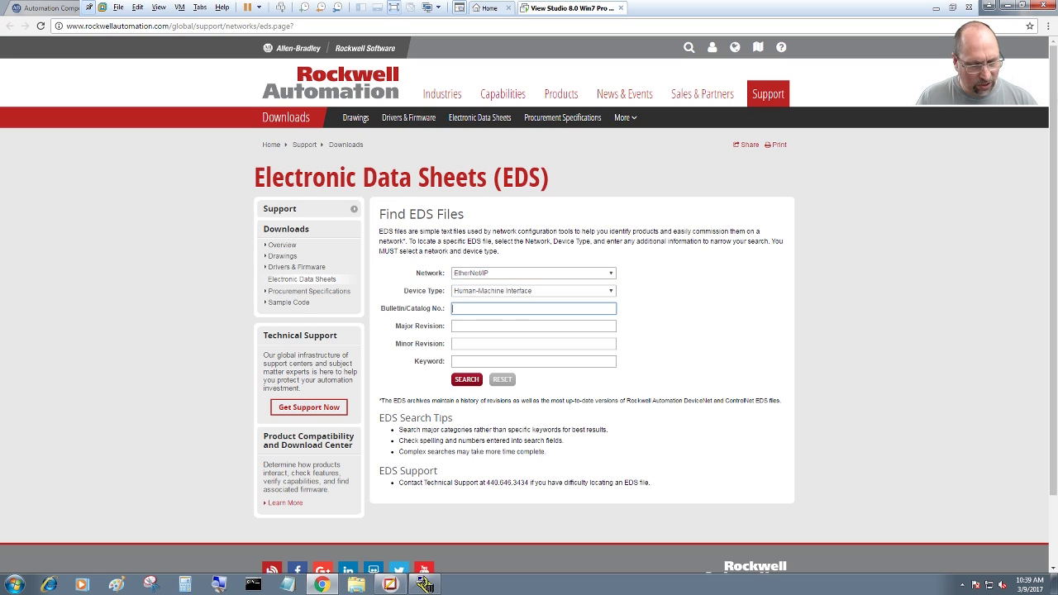
{"action": "type", "text": "2711"}
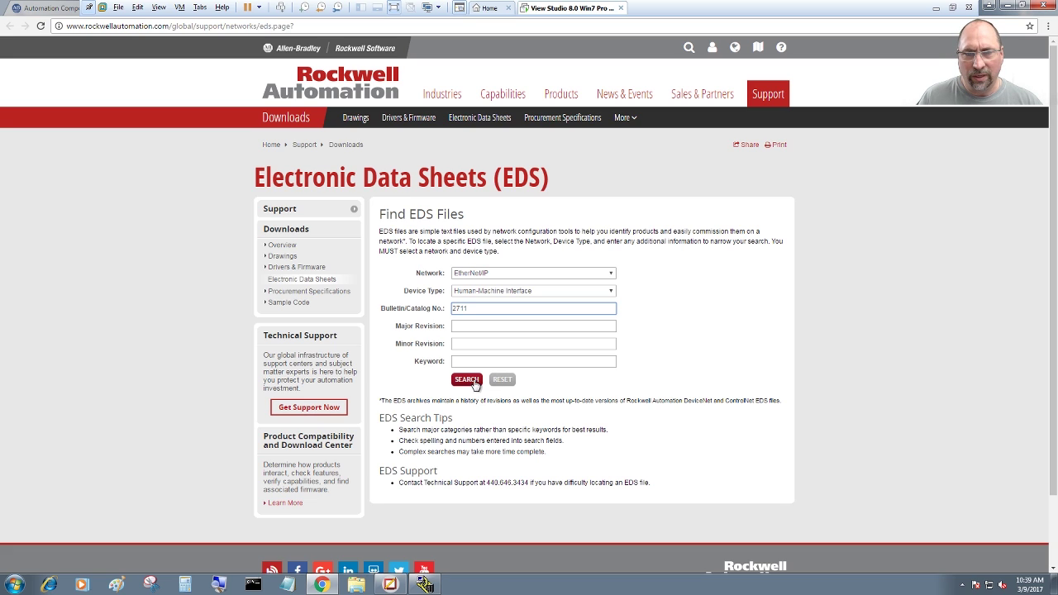
{"action": "left_click", "coordinate": [468, 379]}
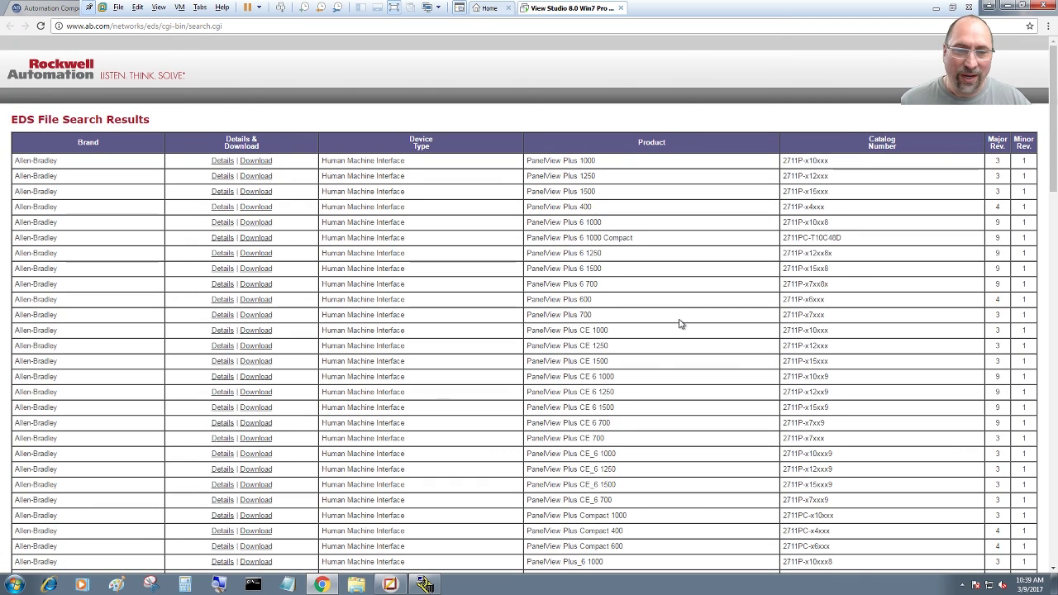
{"action": "scroll", "coordinate": [679, 323], "scroll_direction": "down", "scroll_amount": 15}
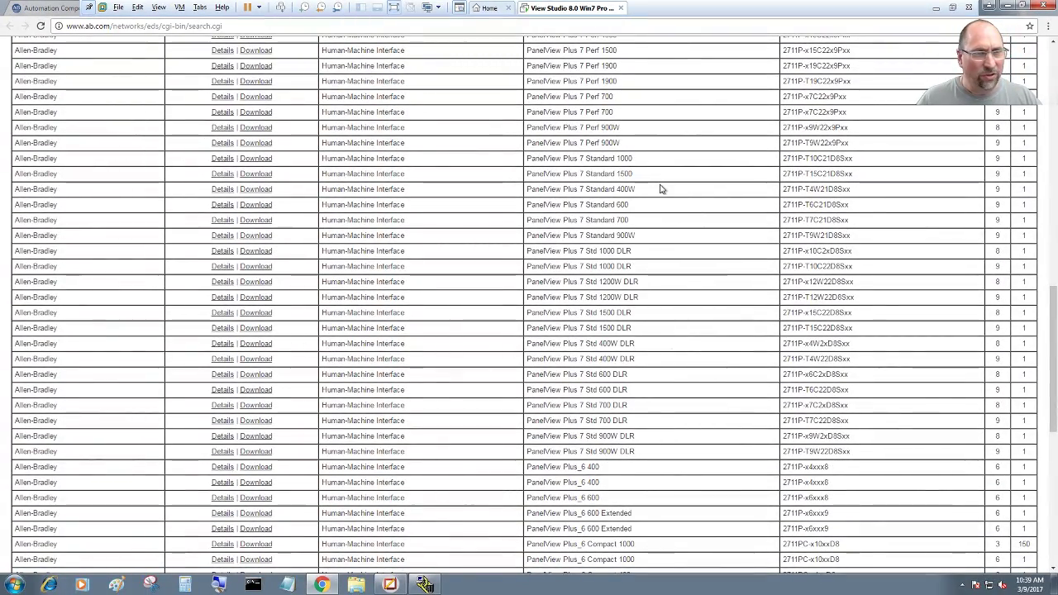
{"action": "scroll", "coordinate": [982, 199], "scroll_direction": "down", "scroll_amount": 3}
{"action": "scroll", "coordinate": [995, 395], "scroll_direction": "down", "scroll_amount": 3}
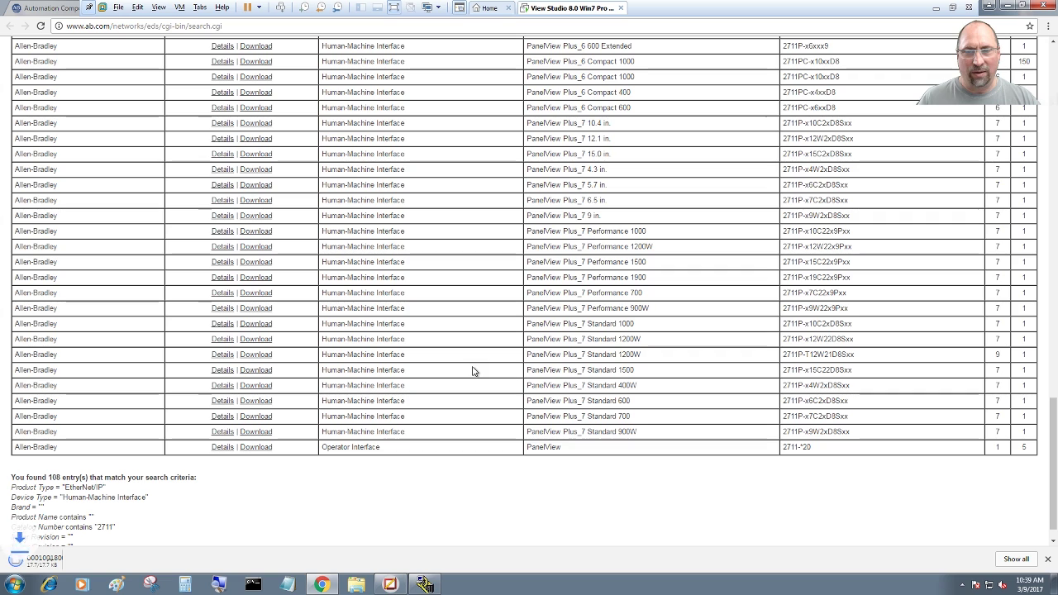
- Cut 0001001800830700.eds from the Downloads folder and paste it onto the desktop
{"action": "right_click", "coordinate": [53, 563]}
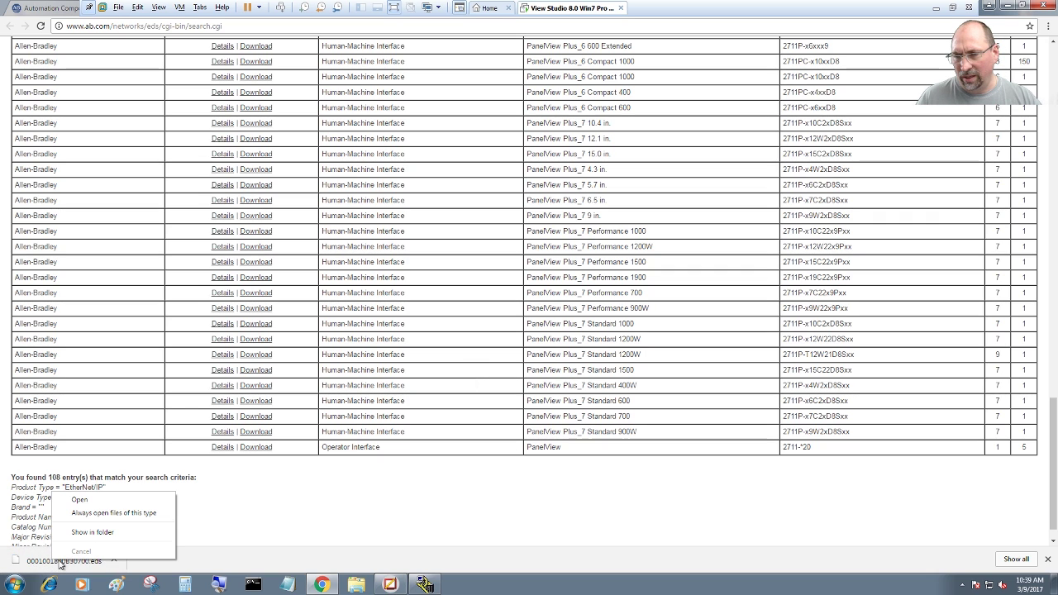
{"action": "left_click", "coordinate": [87, 531]}
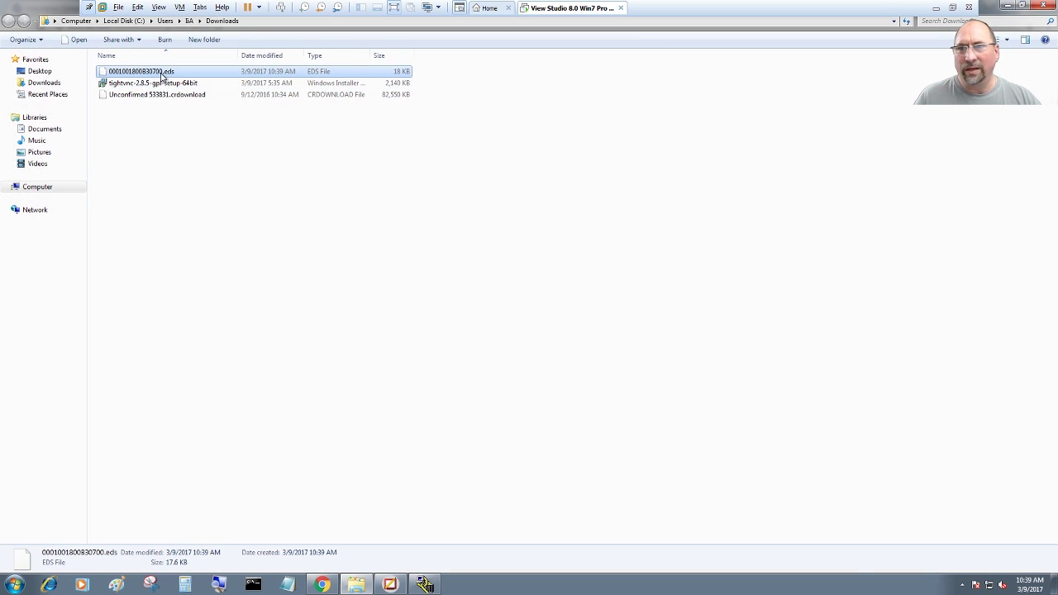
{"action": "right_click", "coordinate": [164, 72]}
{"action": "left_click", "coordinate": [231, 154]}
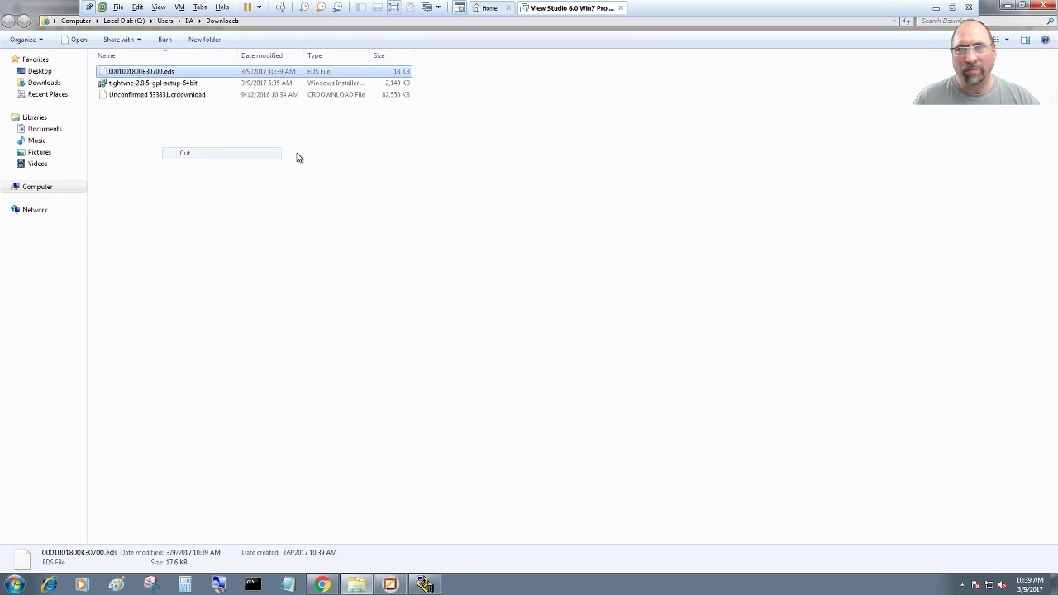
{"action": "left_click", "coordinate": [1007, 6]}
{"action": "left_click", "coordinate": [1007, 7]}
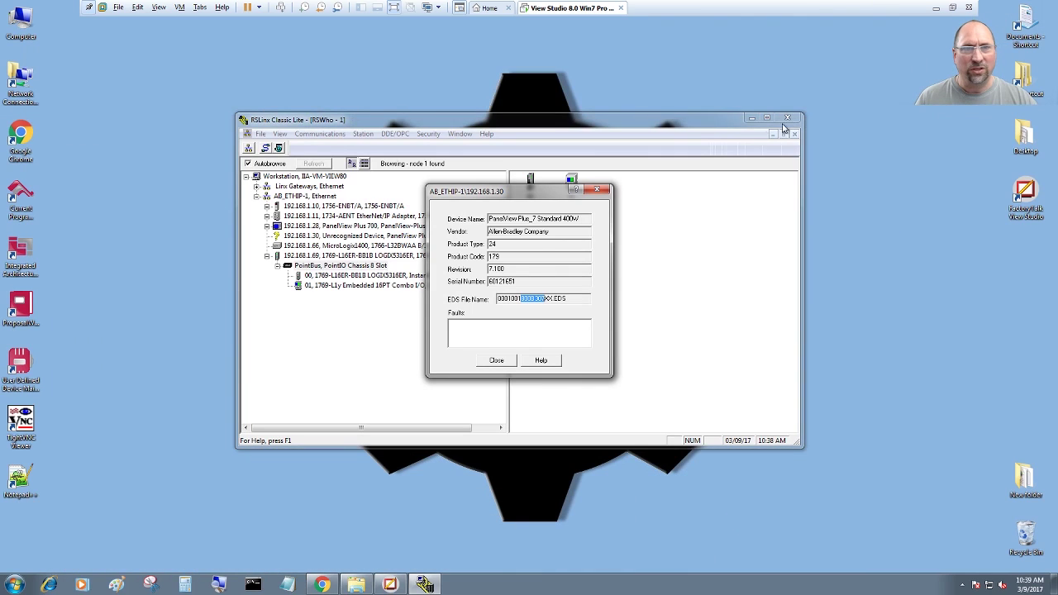
{"action": "right_click", "coordinate": [125, 213]}
{"action": "left_click", "coordinate": [152, 260]}
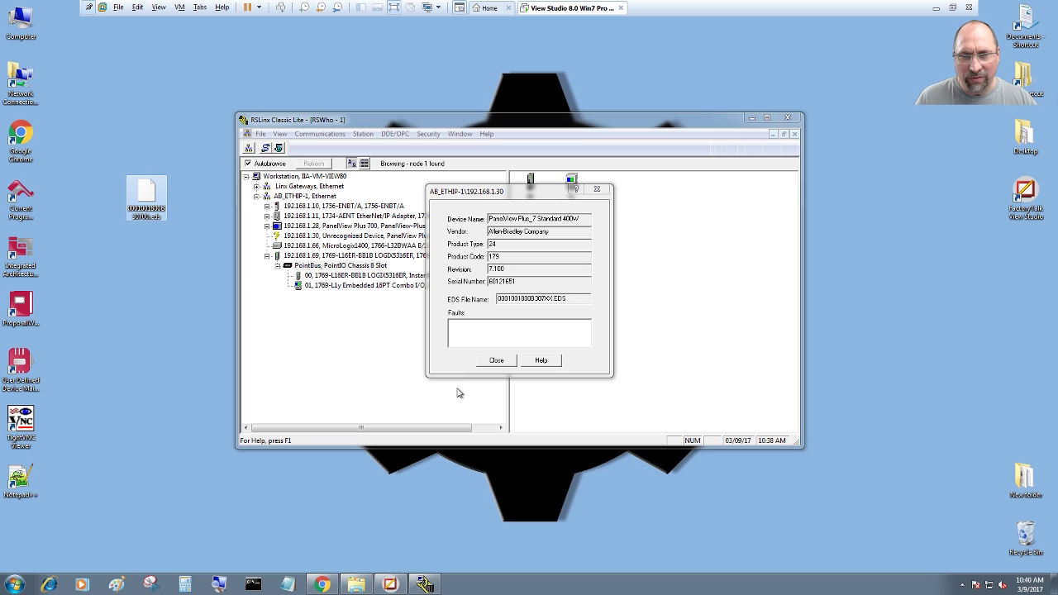
- Close the 192.168.1.30 properties dialog and browse Start > All Programs > Rockwell Software > RSLinx > Tools
{"action": "left_click", "coordinate": [502, 360]}
{"action": "left_click", "coordinate": [500, 360]}
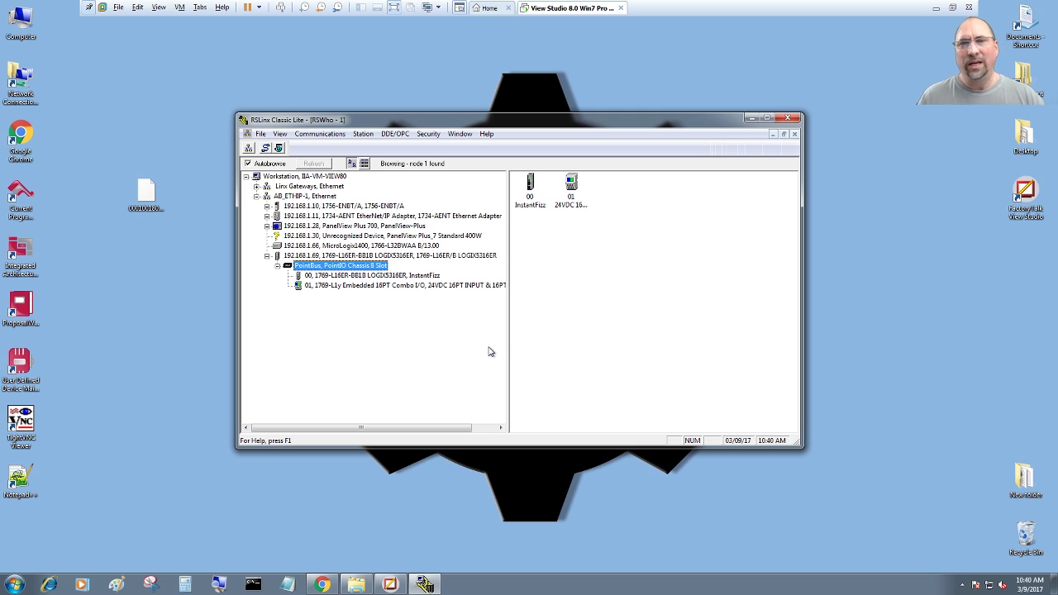
{"action": "left_click", "coordinate": [16, 585]}
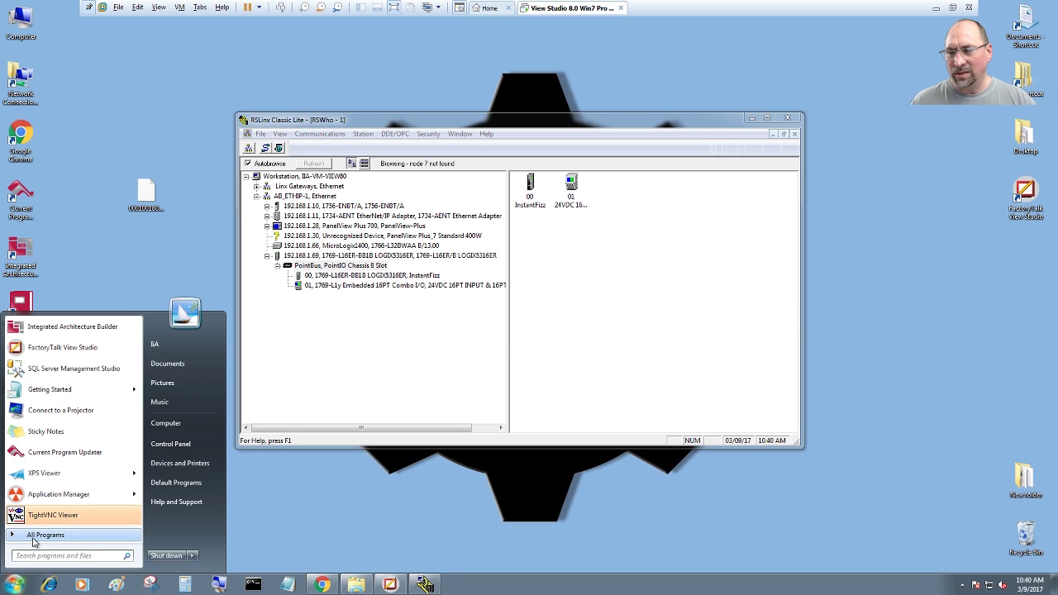
{"action": "left_click", "coordinate": [37, 535]}
{"action": "left_click", "coordinate": [98, 504]}
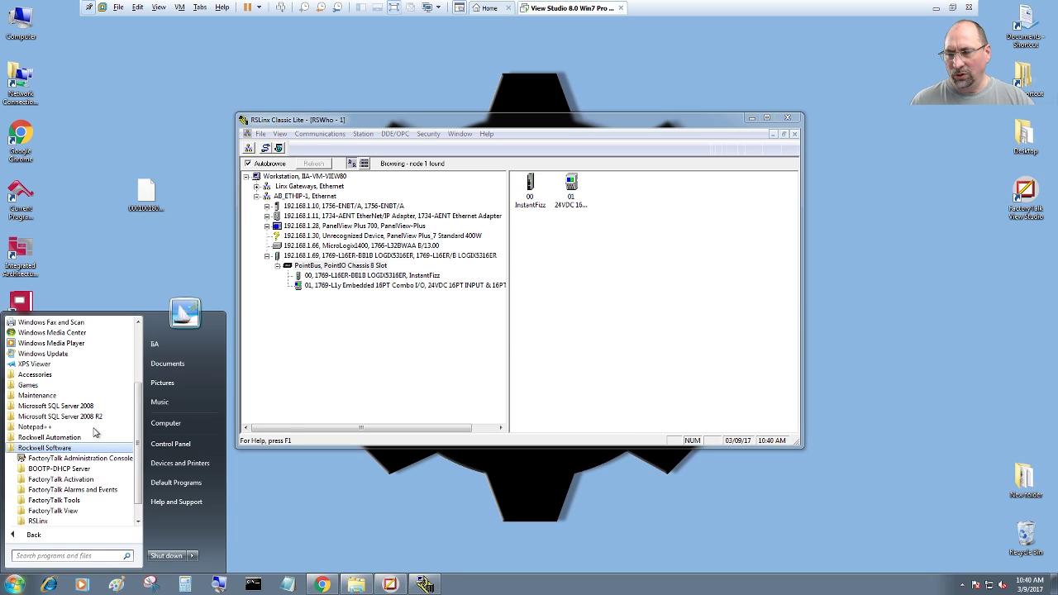
{"action": "left_click", "coordinate": [89, 467]}
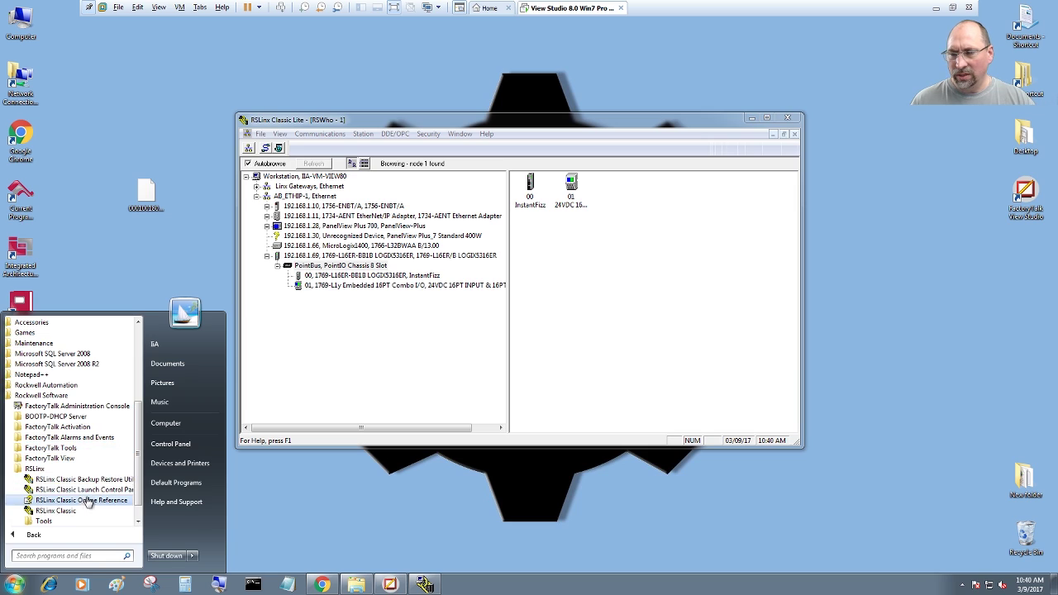
{"action": "left_click", "coordinate": [52, 521]}
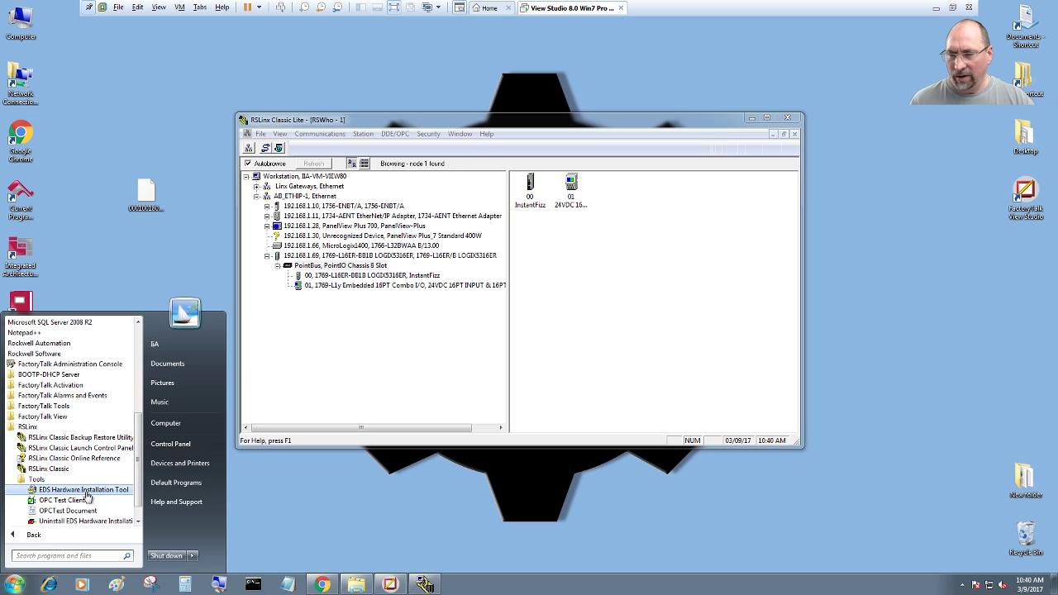
- Launch the EDS Hardware Installation Tool and add 0001001800830700.eds from the desktop
{"action": "left_click", "coordinate": [116, 490]}
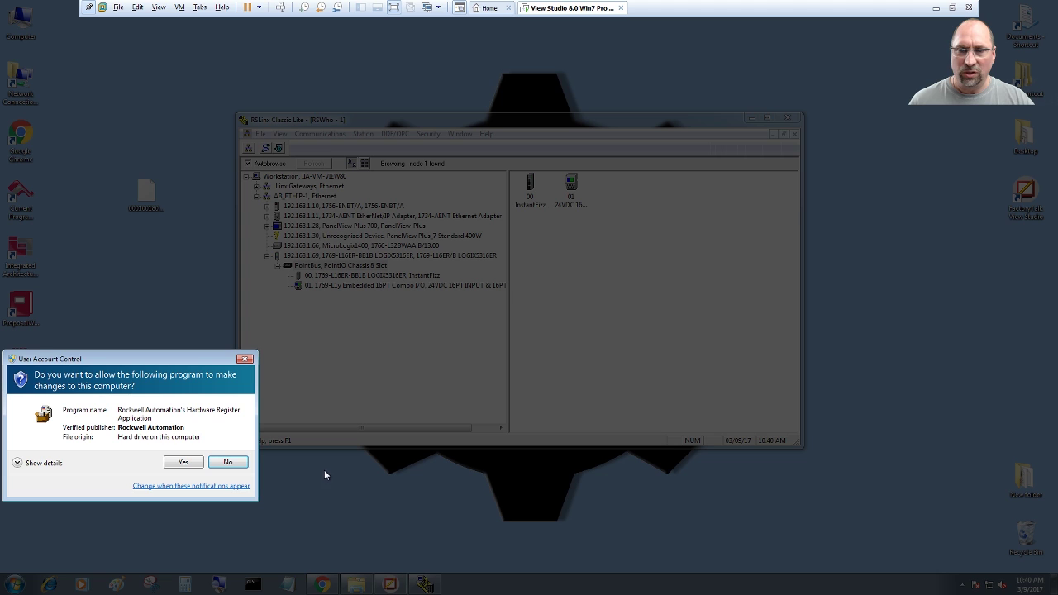
{"action": "left_click", "coordinate": [195, 464]}
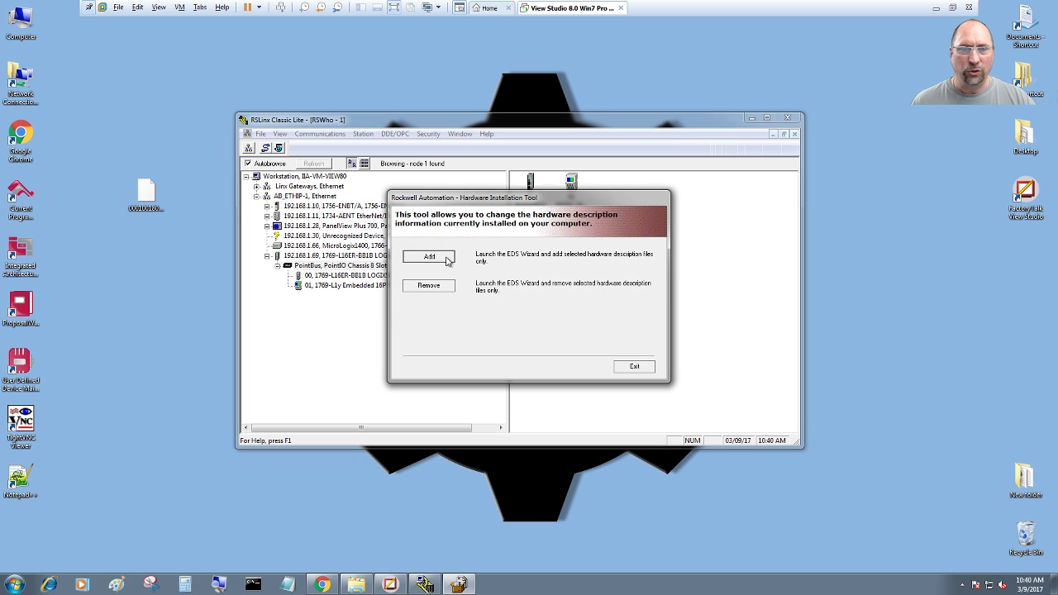
{"action": "left_click", "coordinate": [447, 261]}
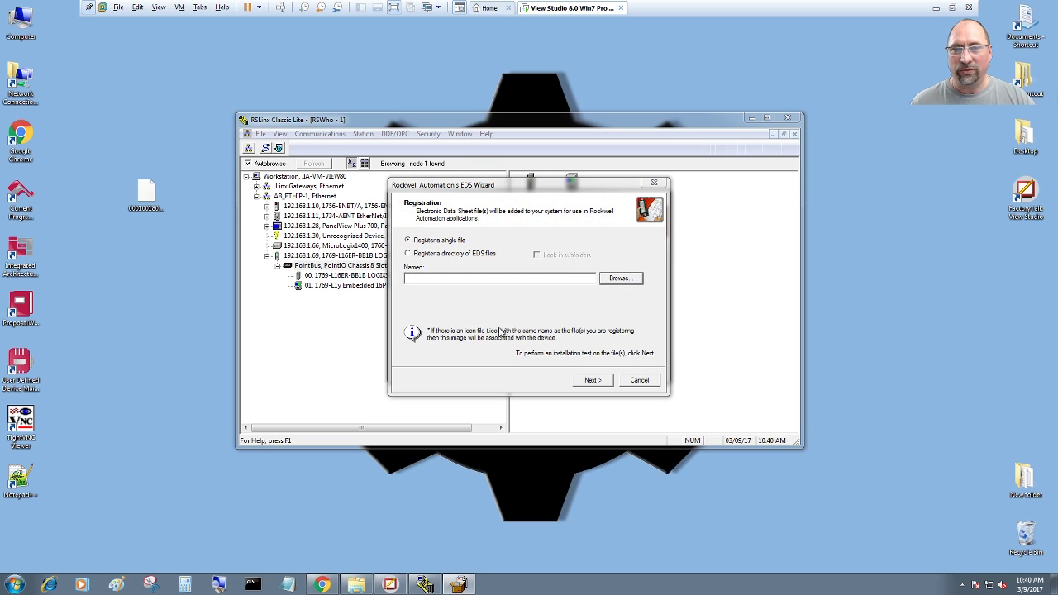
{"action": "left_click", "coordinate": [620, 277]}
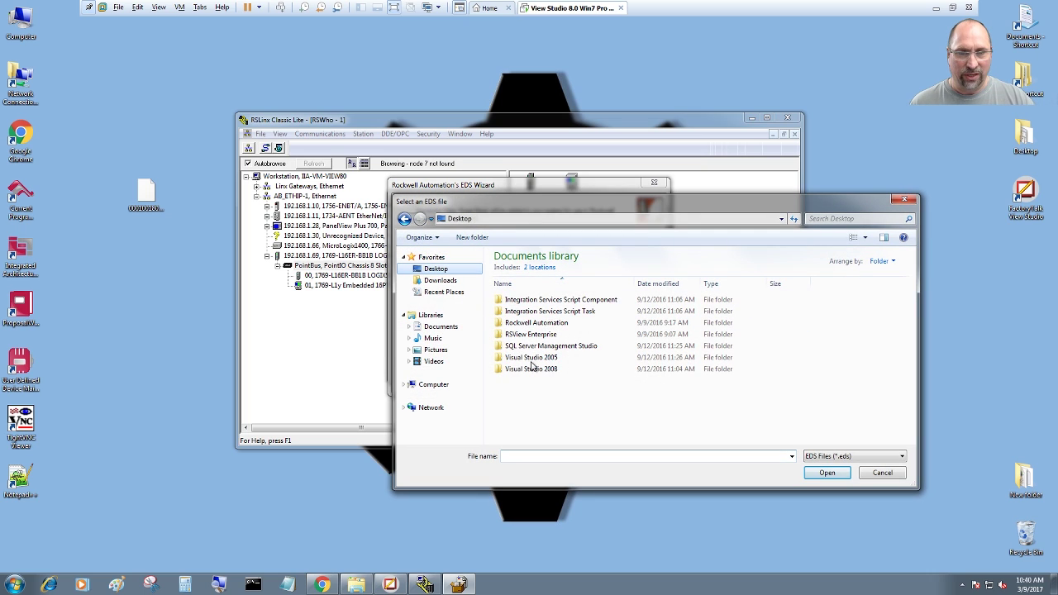
{"action": "double_click", "coordinate": [545, 331]}
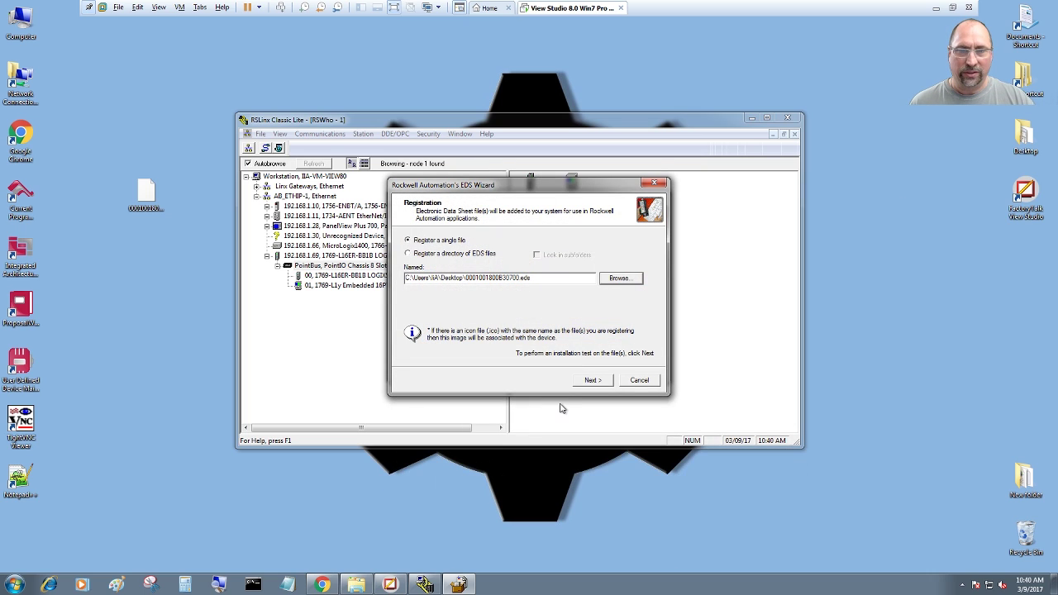
- Pass the installation test, keep the default image, register the PanelView Plus_7 Standard 400W, and close the tool
{"action": "left_click", "coordinate": [607, 381]}
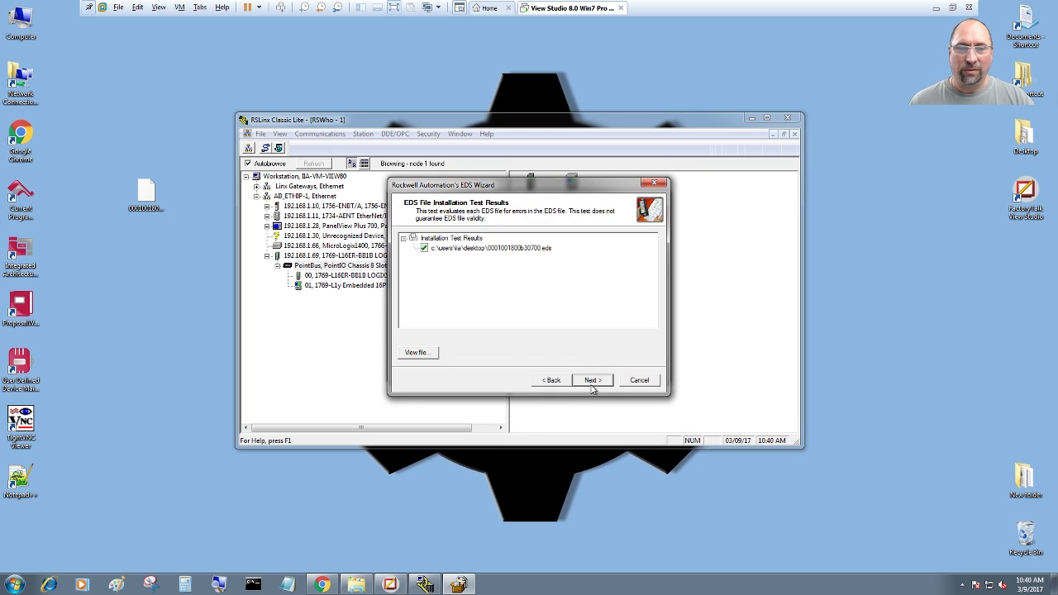
{"action": "left_click", "coordinate": [592, 385]}
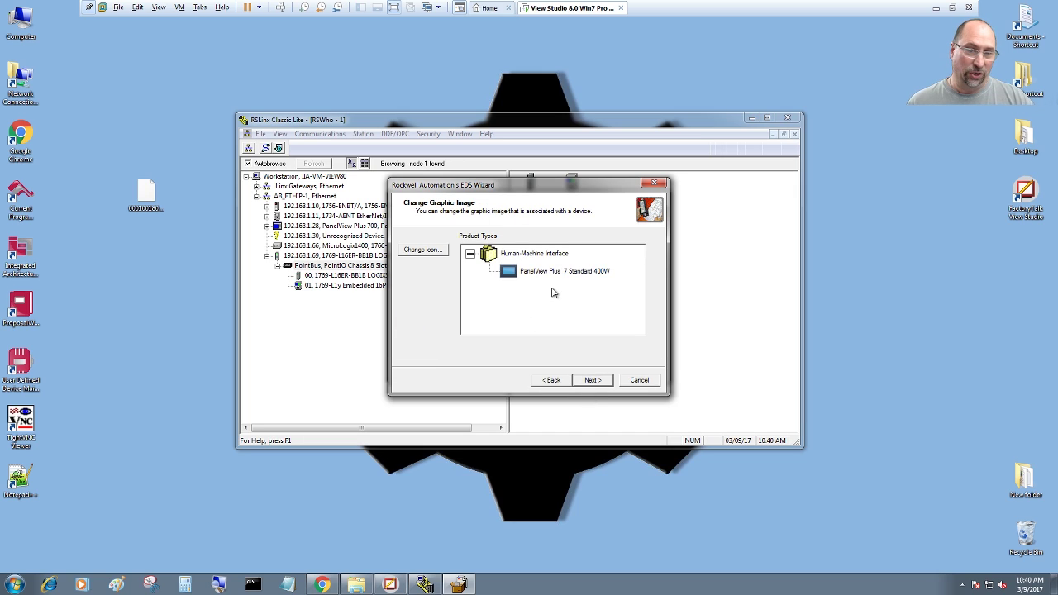
{"action": "left_click", "coordinate": [592, 381]}
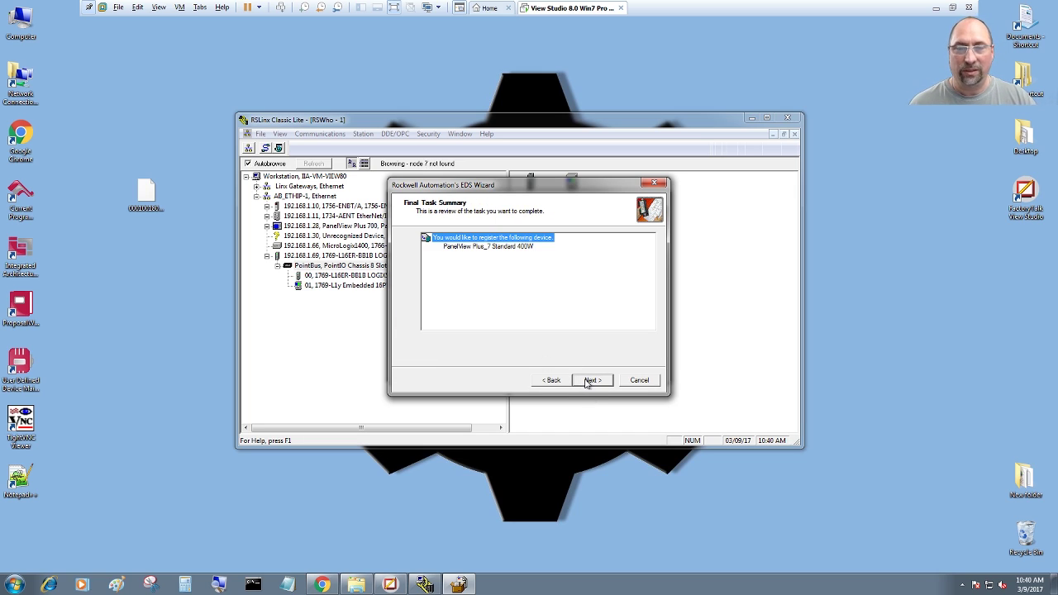
{"action": "left_click", "coordinate": [592, 380]}
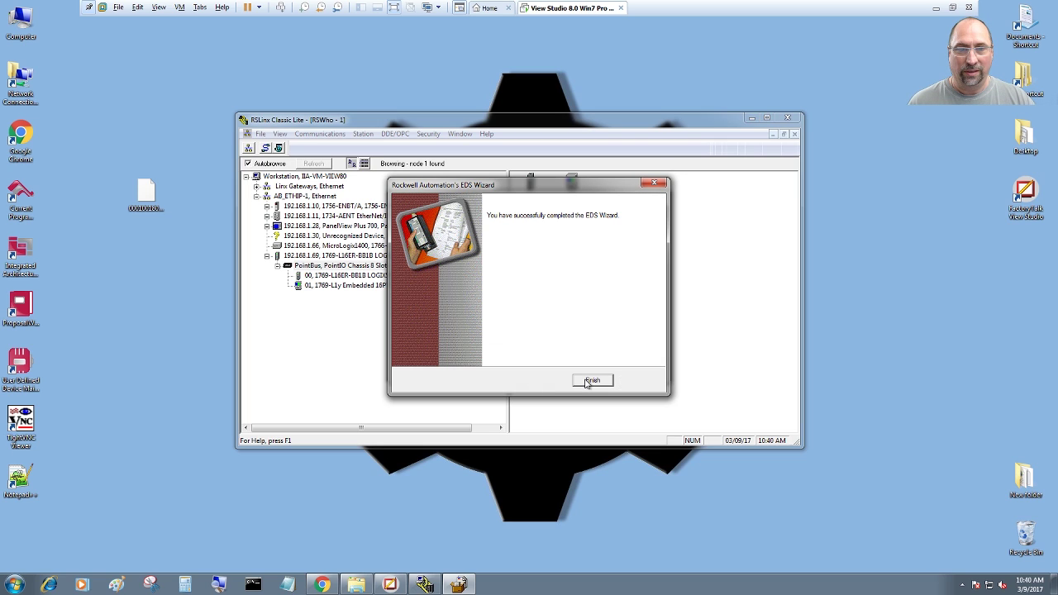
{"action": "left_click", "coordinate": [587, 381]}
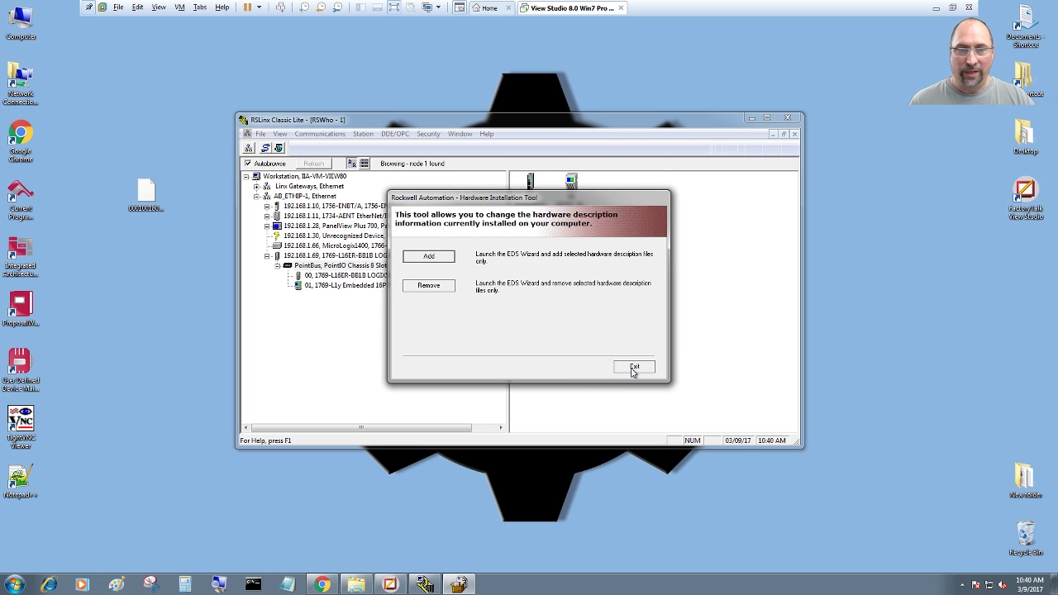
{"action": "left_click", "coordinate": [634, 368]}
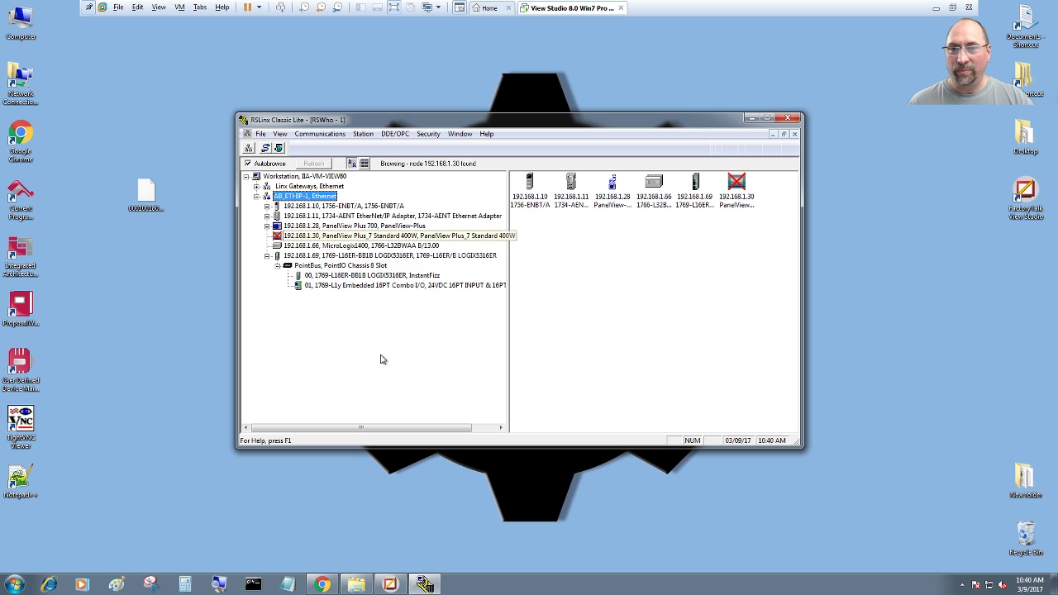